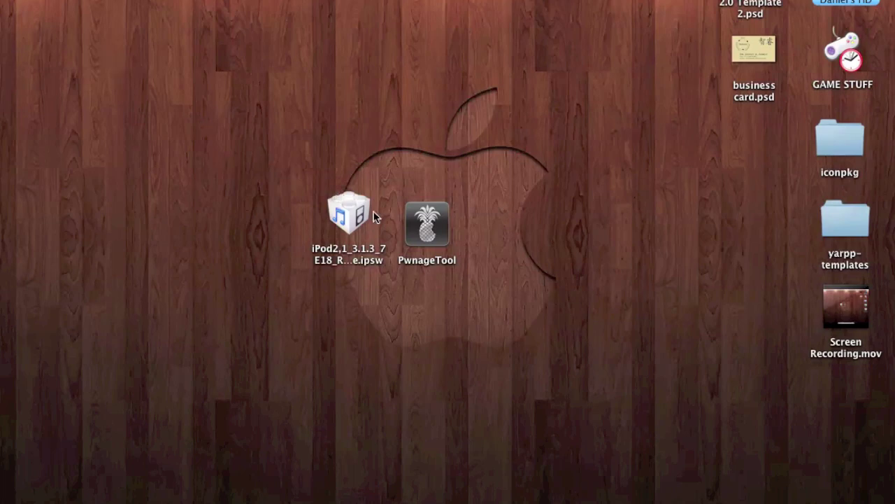
# Step: Nudge the PwnageTool icon into a slightly lower, right-shifted spot on the desktop
pyautogui.doubleClick(431, 228)
pyautogui.moveTo(439, 235); pyautogui.dragTo(441, 233)
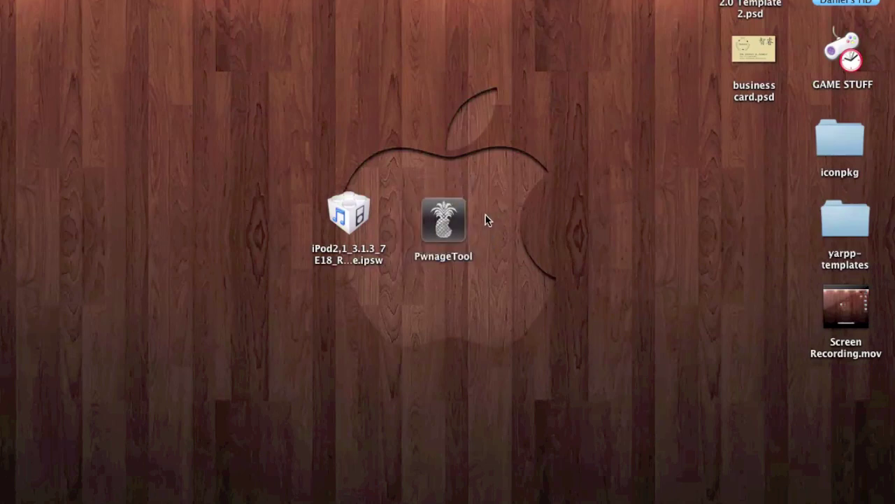
pyautogui.moveTo(448, 227); pyautogui.dragTo(448, 233)
pyautogui.click(529, 236)
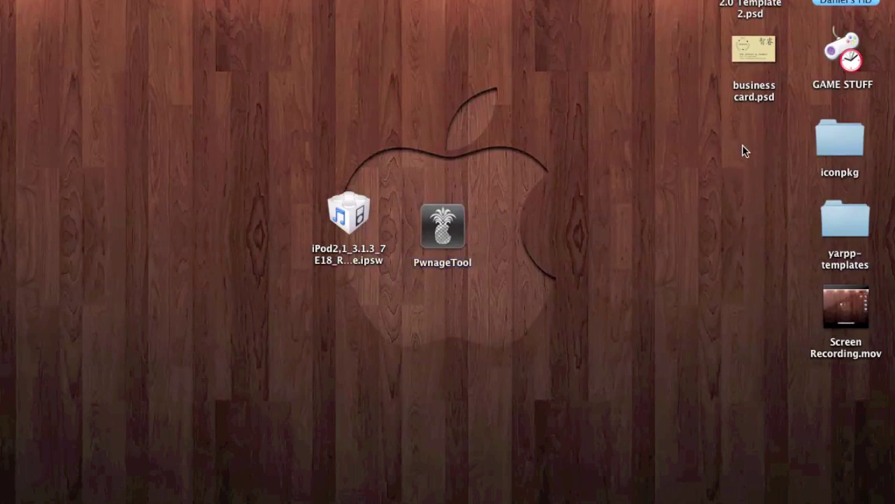
pyautogui.doubleClick(439, 225)
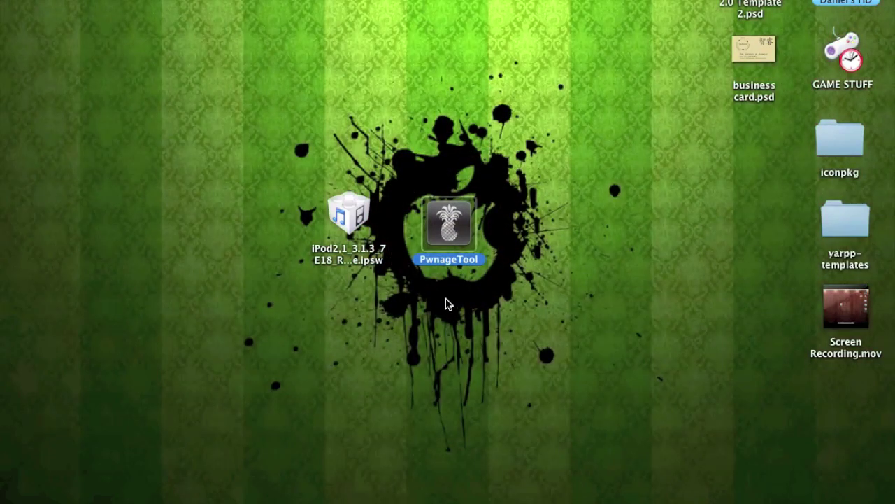
# Step: Move the firmware file icon on the desktop and open the main hard drive window
pyautogui.moveTo(378, 257); pyautogui.dragTo(358, 223)
pyautogui.click(413, 241)
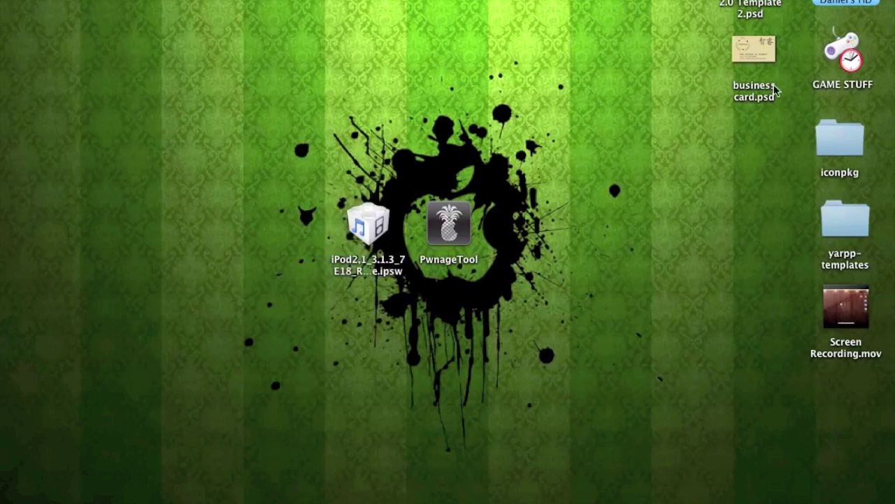
pyautogui.doubleClick(846, 2)
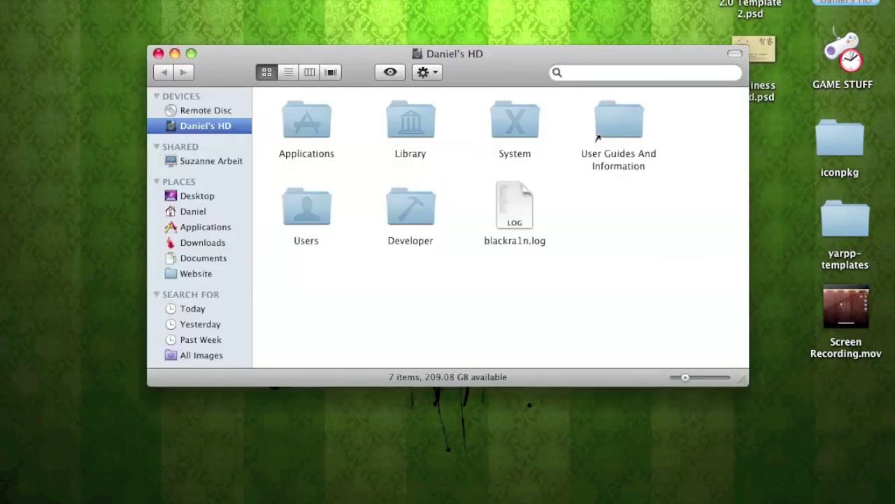
# Step: Inspect Library > iTunes, close the window, place the firmware beside PwnageTool, and launch PwnageTool
pyautogui.doubleClick(417, 129)
pyautogui.scroll(-5, 392, 129)
pyautogui.doubleClick(420, 144)
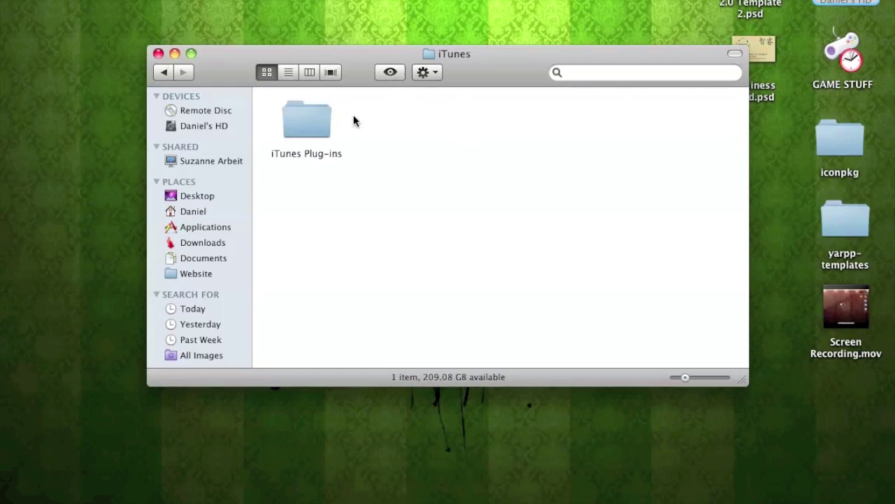
pyautogui.click(159, 54)
pyautogui.moveTo(368, 222); pyautogui.dragTo(351, 227)
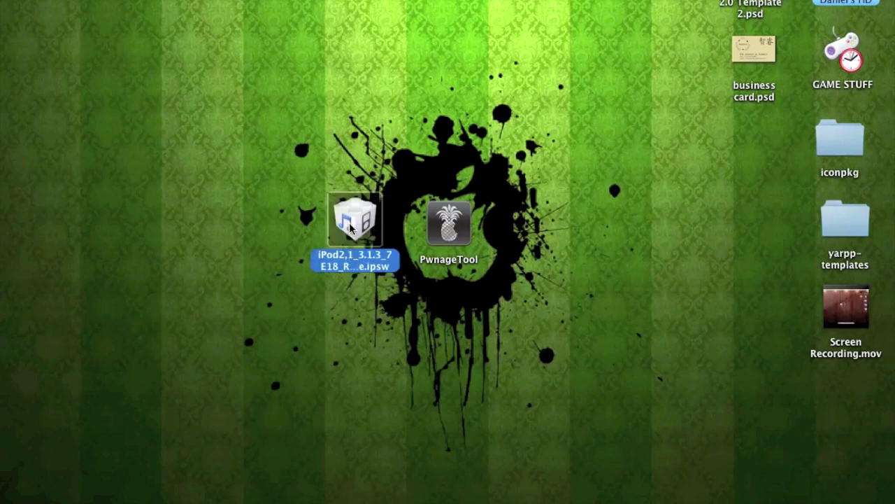
pyautogui.doubleClick(443, 222)
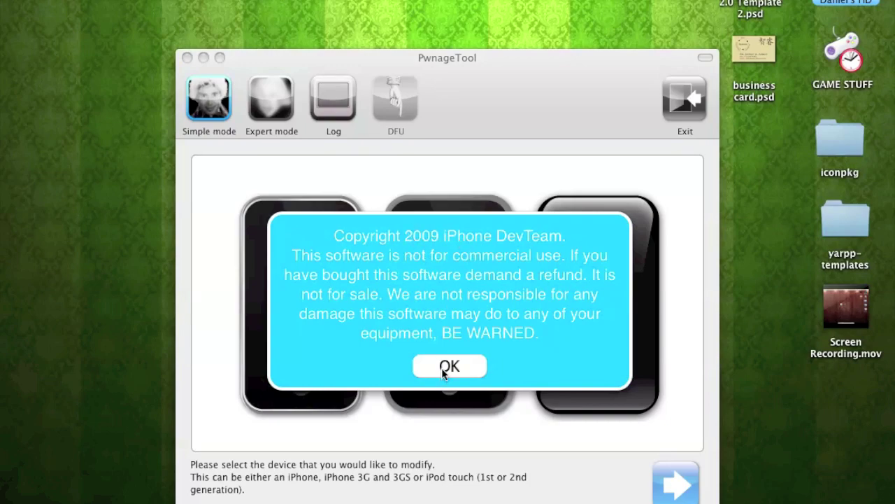
# Step: Dismiss PwnageTool's iPhone DevTeam copyright warning with OK
pyautogui.click(449, 366)
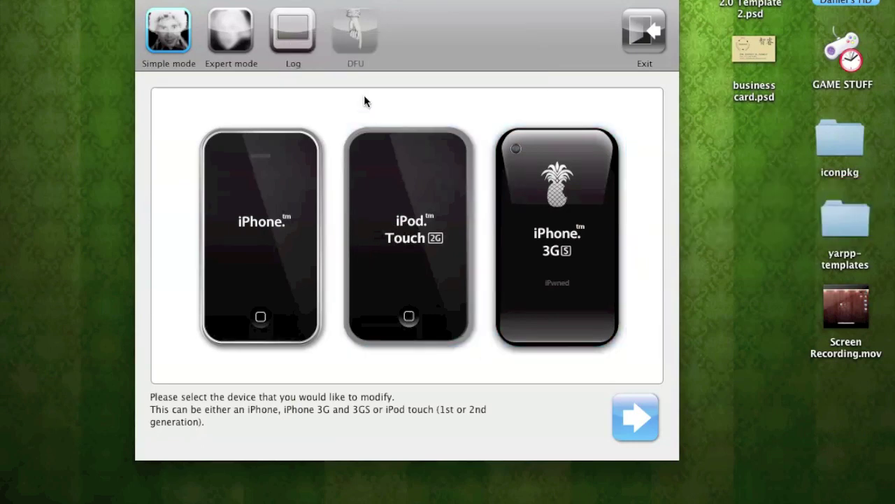
# Step: In expert mode, select the iPod Touch 2G and the iPod2,1_3.1.3_7E18 firmware
pyautogui.click(232, 35)
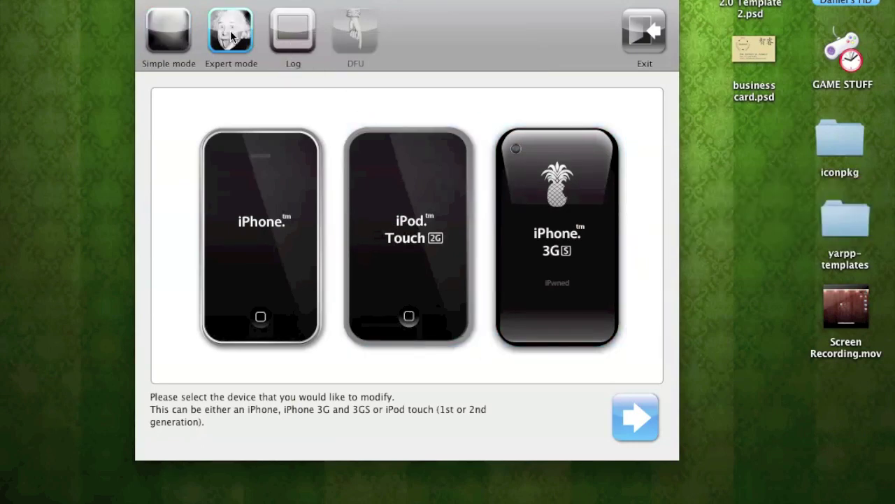
pyautogui.click(381, 207)
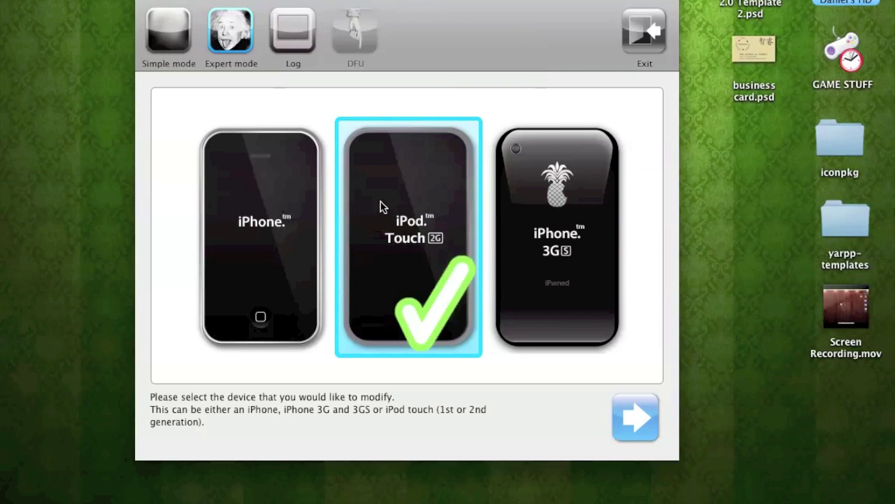
pyautogui.click(637, 427)
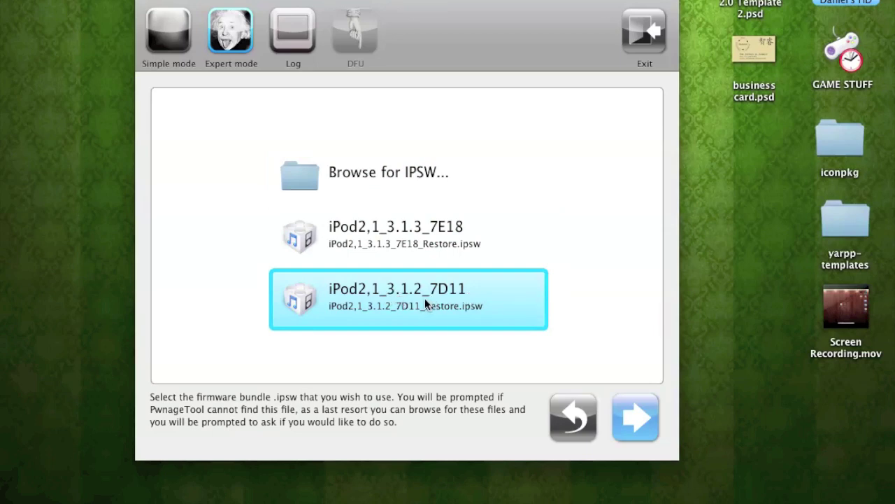
pyautogui.click(353, 260)
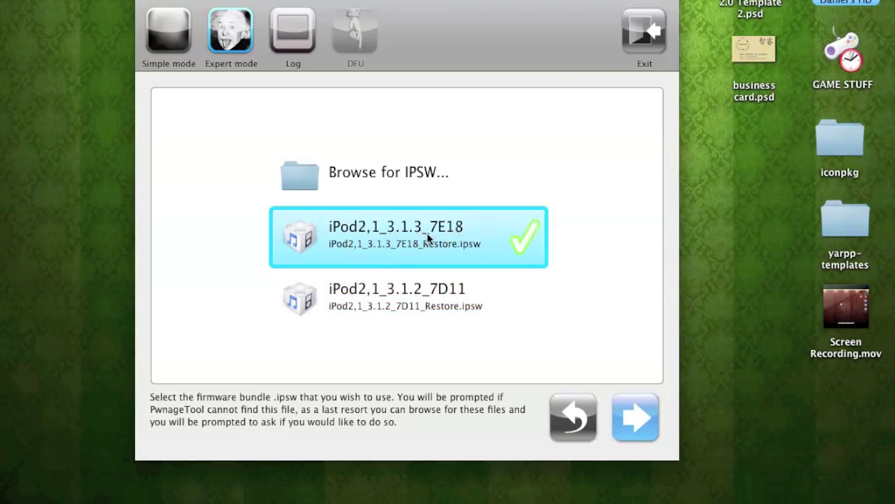
# Step: Step through the General, Bootneuter, Cydia and Custom packages settings without changes
pyautogui.click(643, 416)
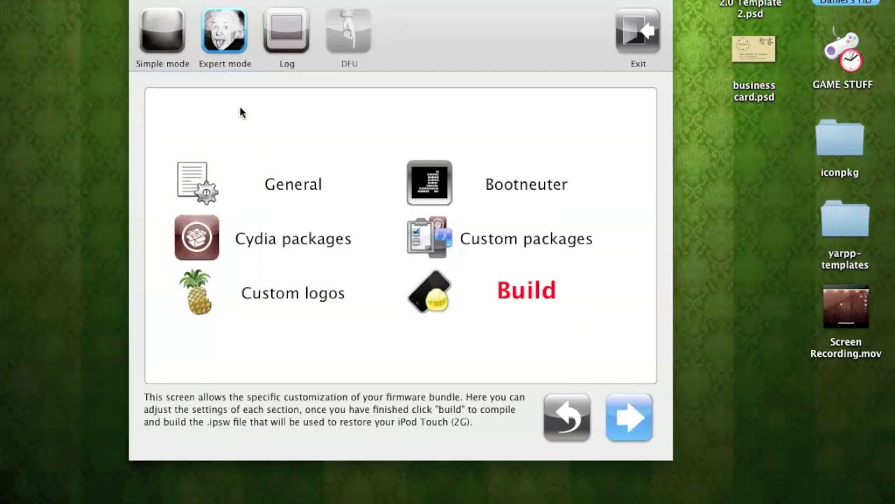
pyautogui.click(223, 182)
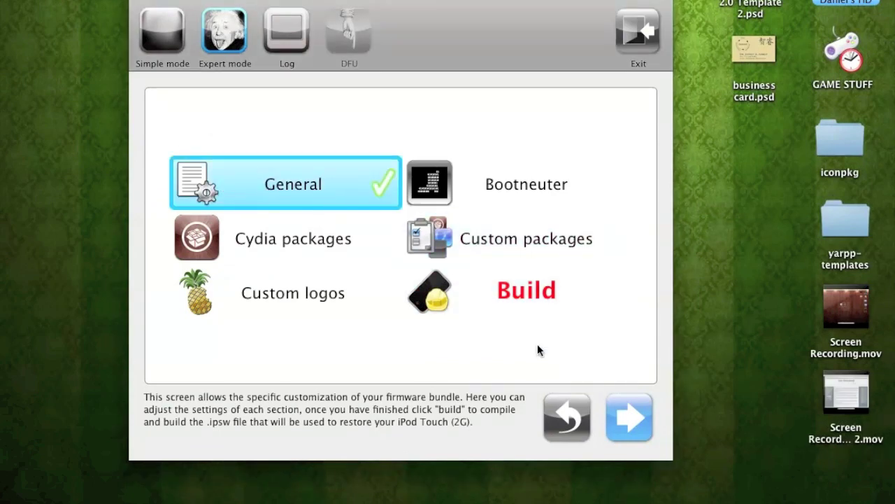
pyautogui.click(621, 415)
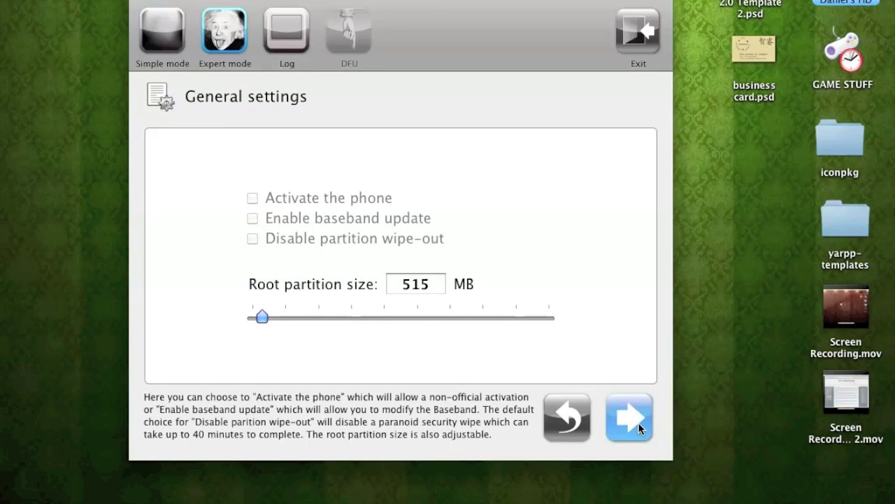
pyautogui.click(638, 422)
pyautogui.click(638, 421)
pyautogui.click(638, 422)
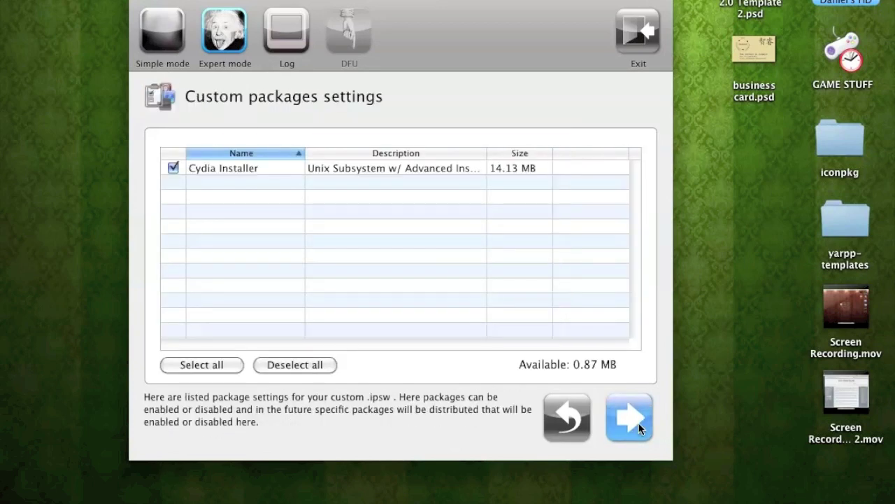
pyautogui.click(638, 422)
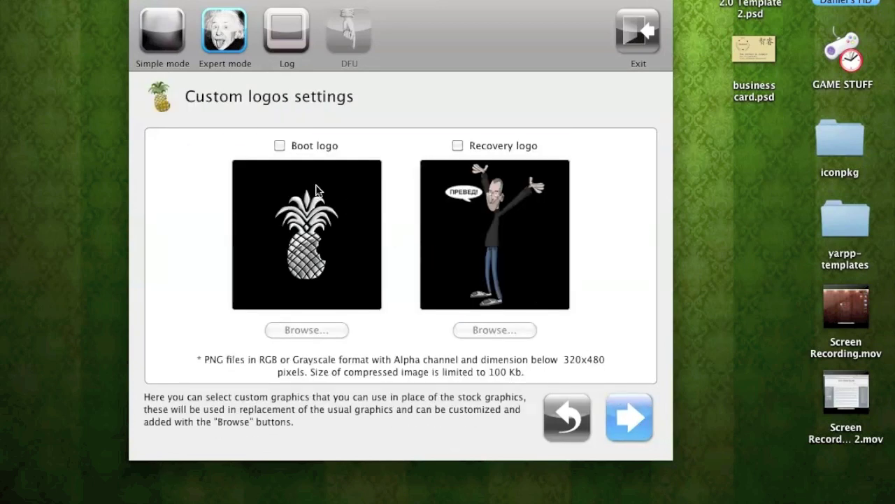
# Step: Leave both custom boot and recovery logos disabled and choose Build from the customization menu
pyautogui.click(280, 146)
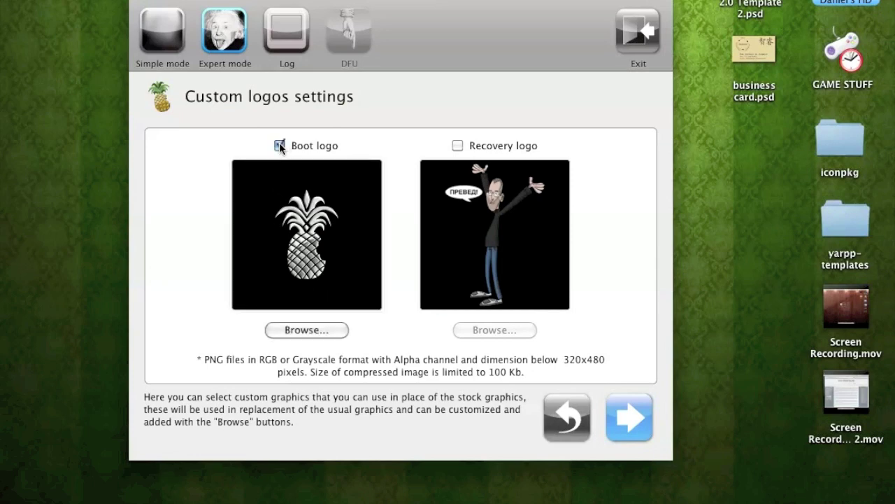
pyautogui.click(458, 146)
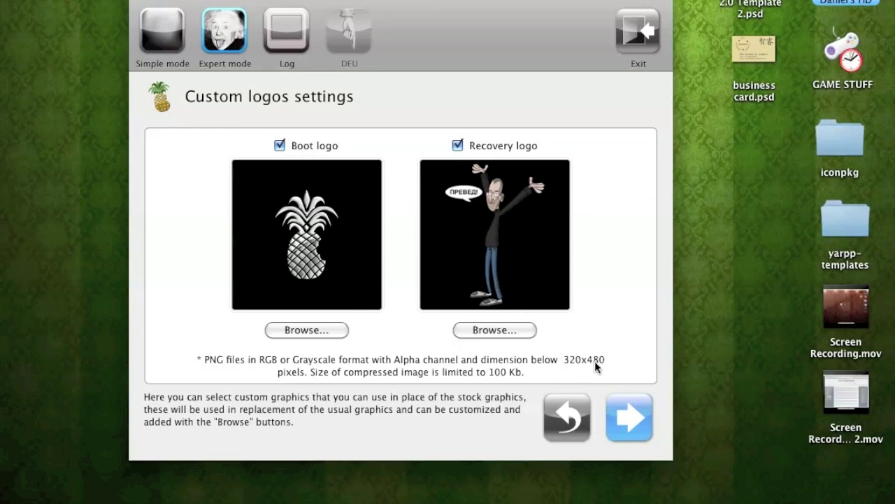
pyautogui.click(457, 146)
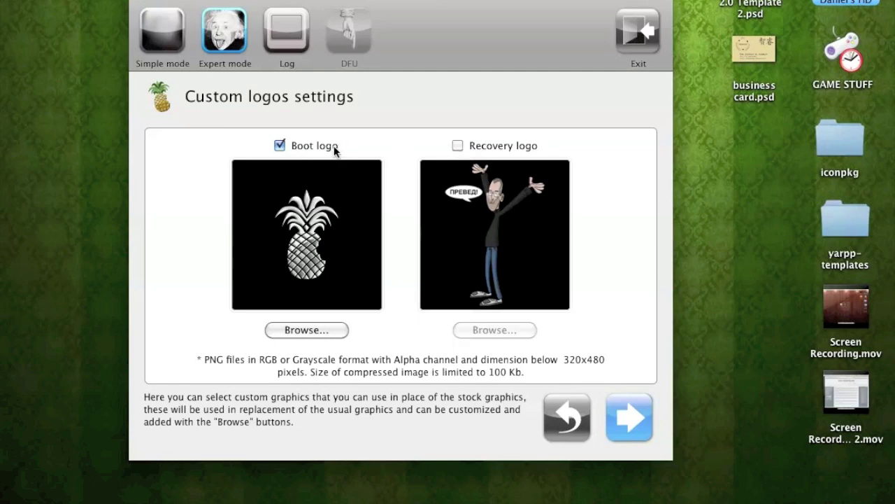
pyautogui.click(280, 145)
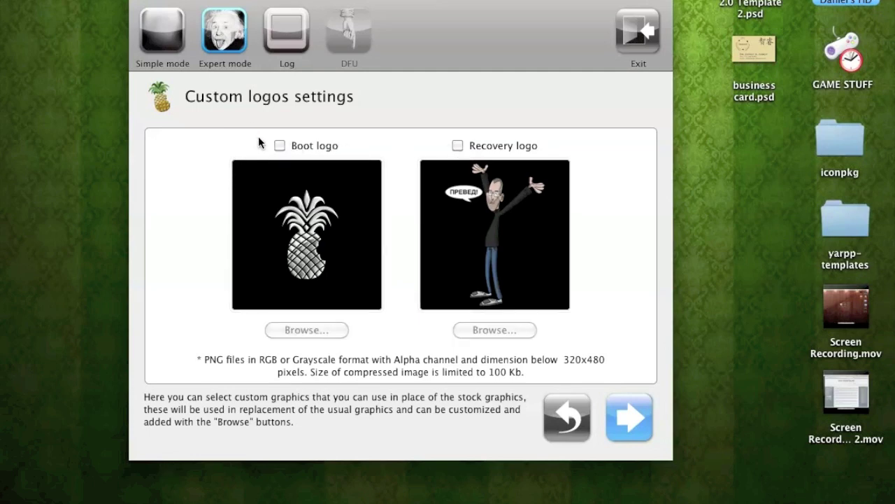
pyautogui.click(630, 421)
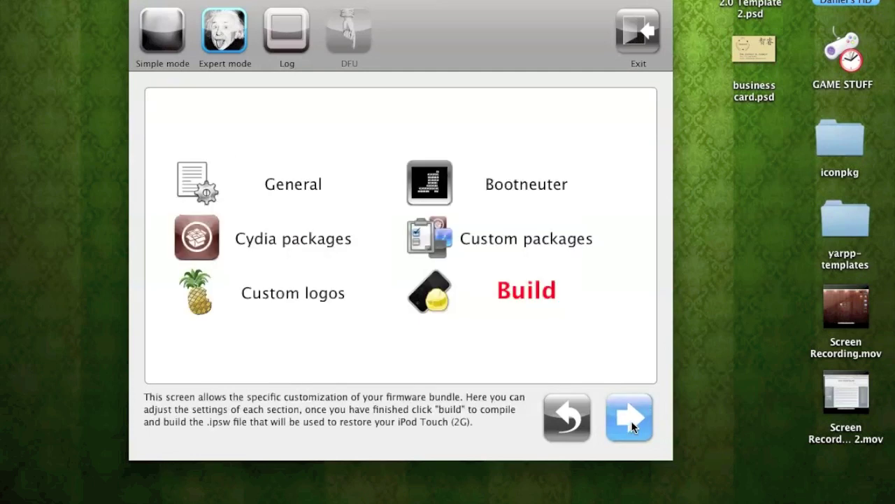
pyautogui.click(574, 308)
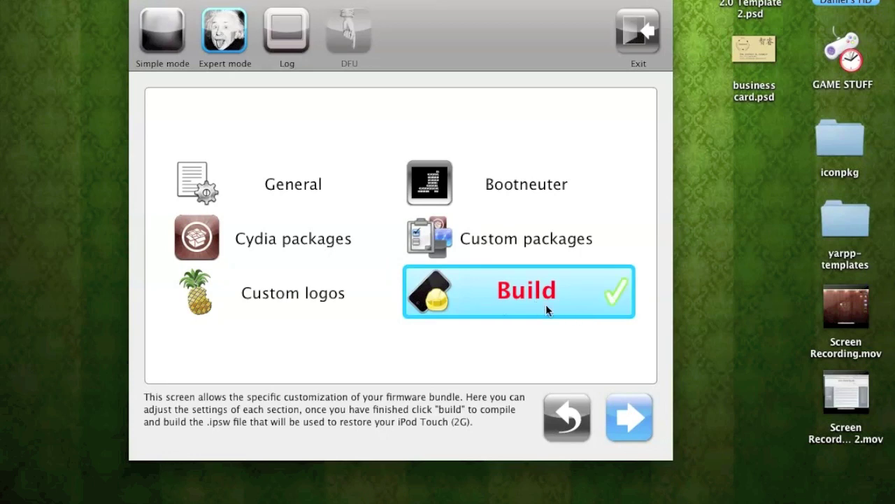
# Step: Save the custom iPod Touch 3.1.3 firmware to the Desktop and dismiss the restore instructions
pyautogui.click(643, 429)
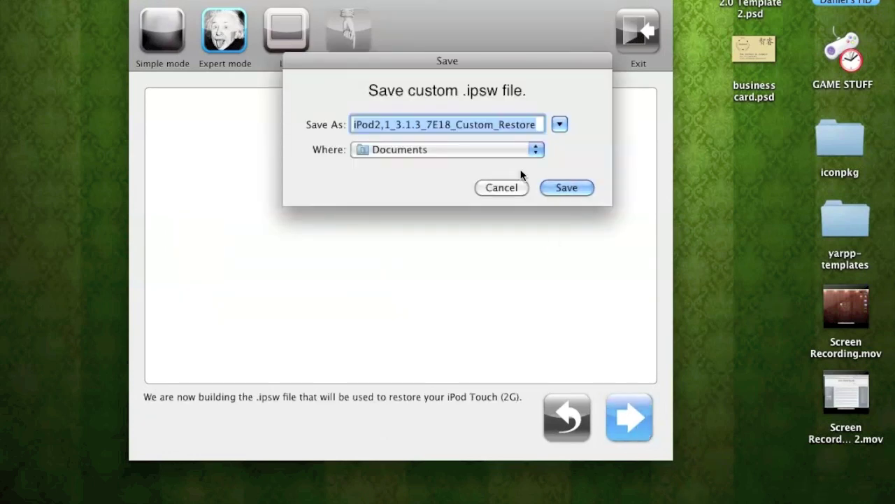
pyautogui.click(518, 145)
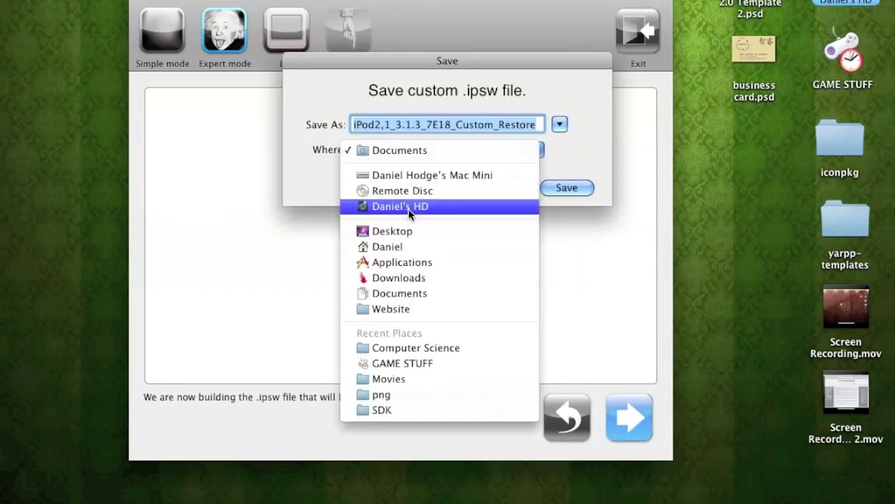
pyautogui.click(397, 232)
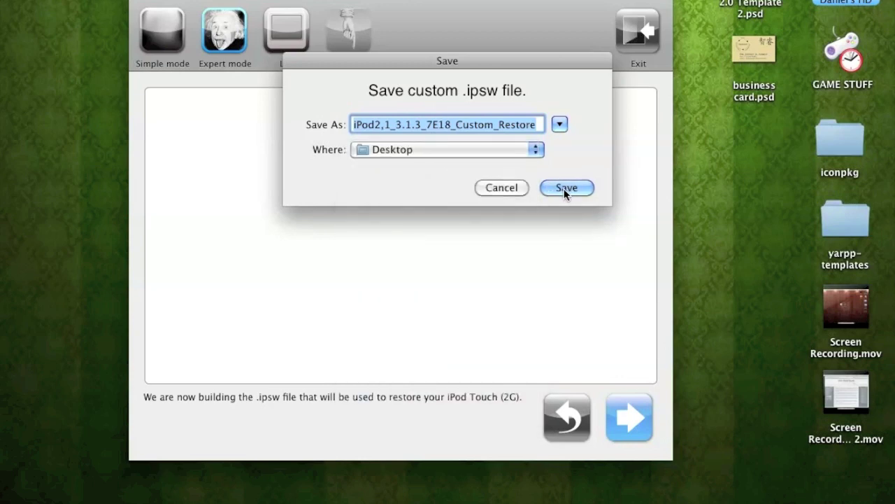
pyautogui.click(563, 188)
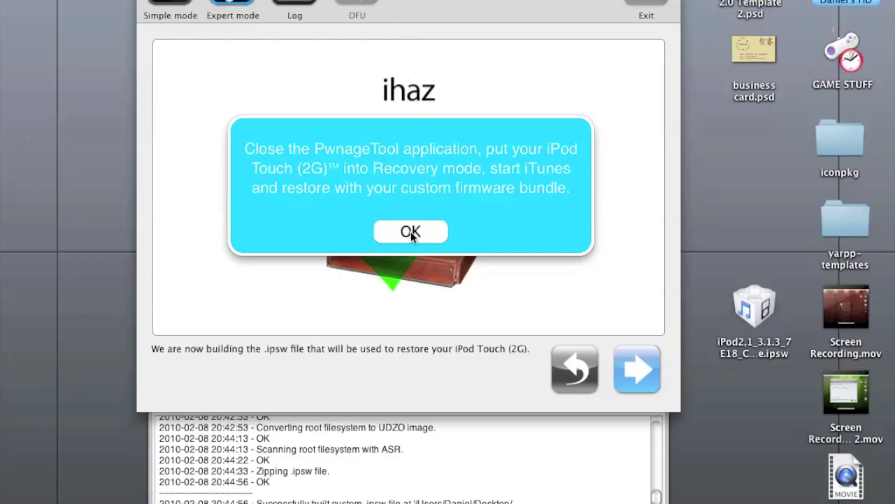
pyautogui.click(404, 230)
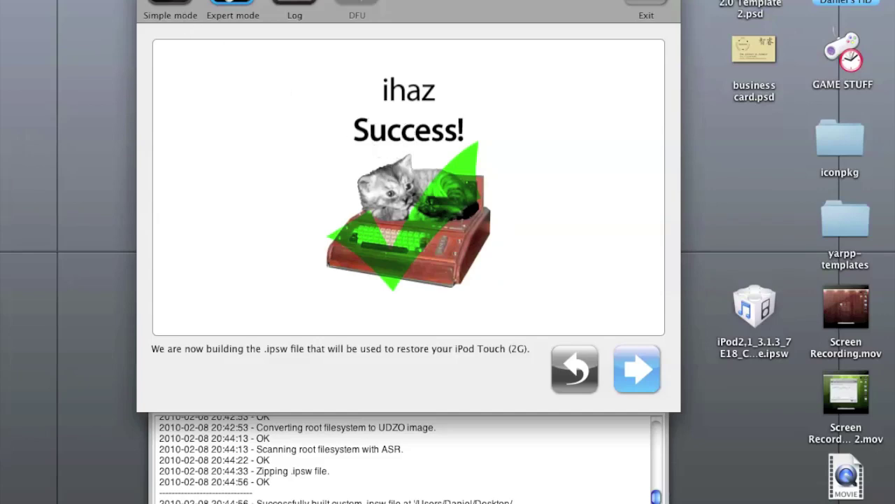
# Step: Quit PwnageTool and place the new custom .ipsw beside the PwnageTool icon on the desktop
pyautogui.click(63, 0)
pyautogui.click(104, 67)
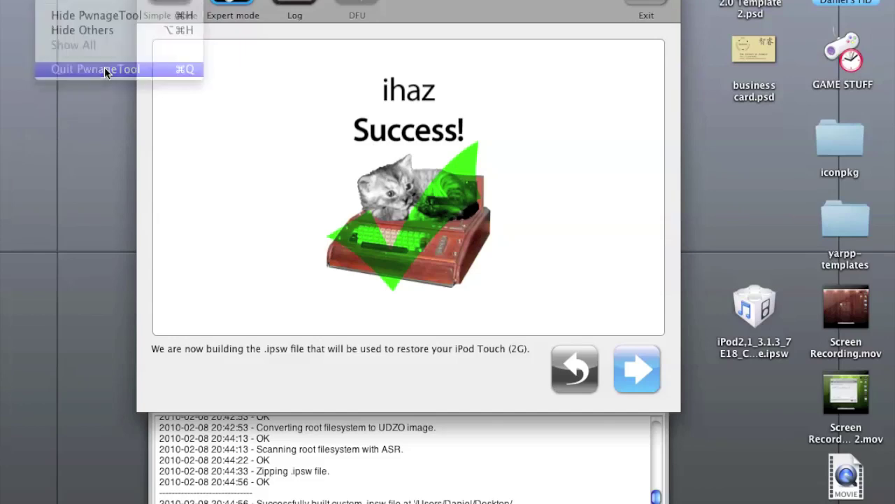
pyautogui.moveTo(754, 308); pyautogui.dragTo(511, 44)
pyautogui.rightClick(512, 45)
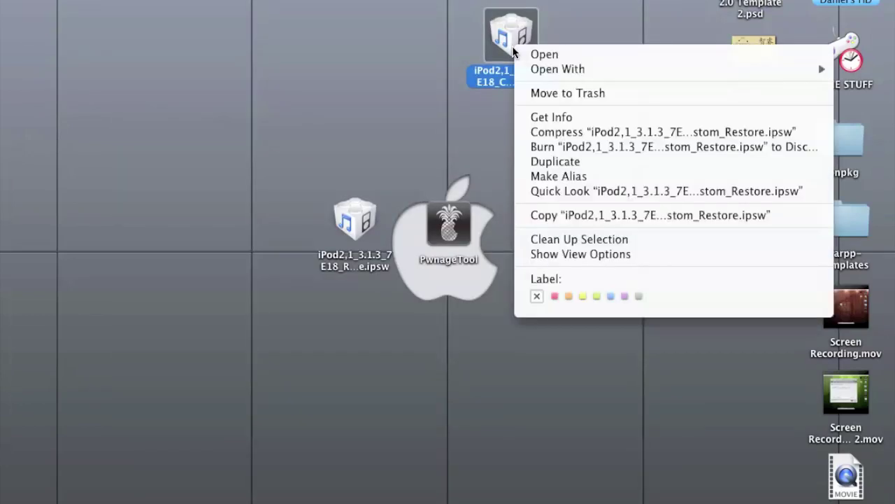
pyautogui.click(490, 22)
pyautogui.moveTo(515, 46); pyautogui.dragTo(633, 224)
pyautogui.click(612, 332)
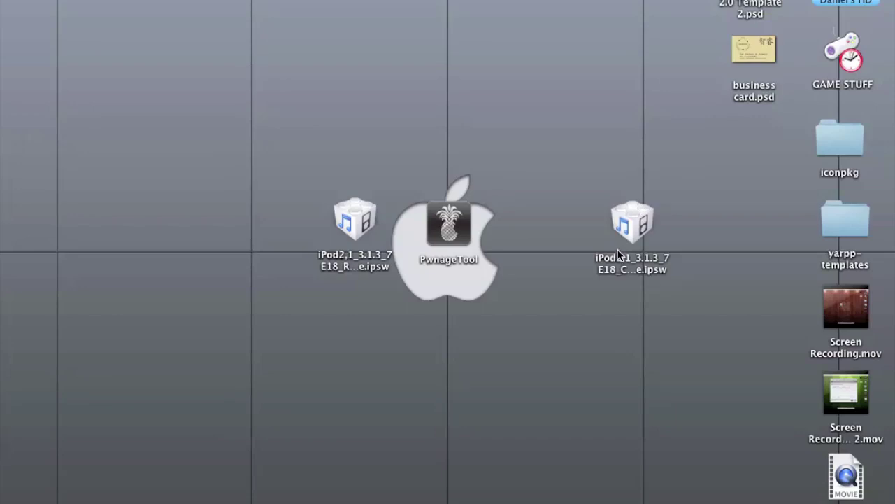
pyautogui.moveTo(495, 498)
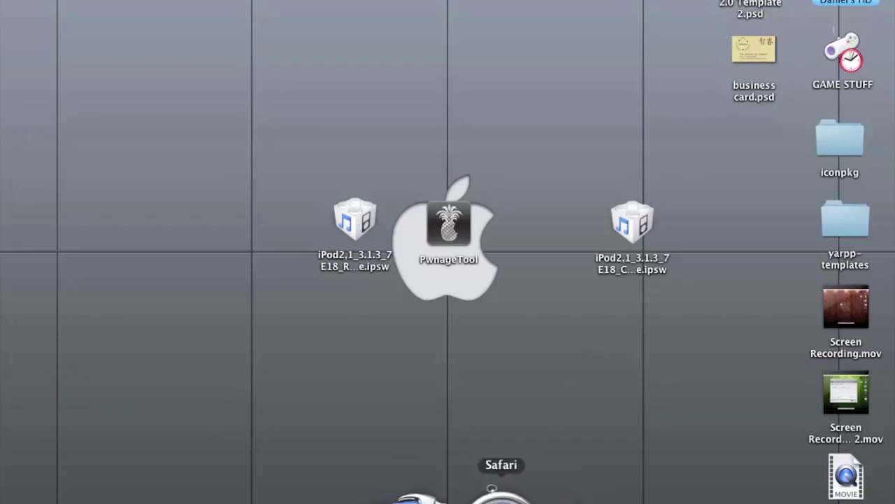
# Step: Show the iPod's summary in iTunes and pick the custom Desktop .ipsw for a restore
pyautogui.click(392, 494)
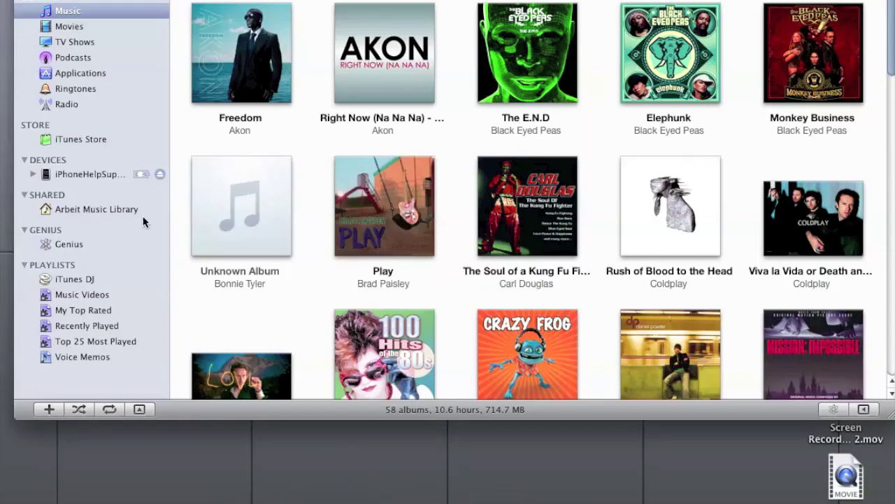
pyautogui.click(84, 173)
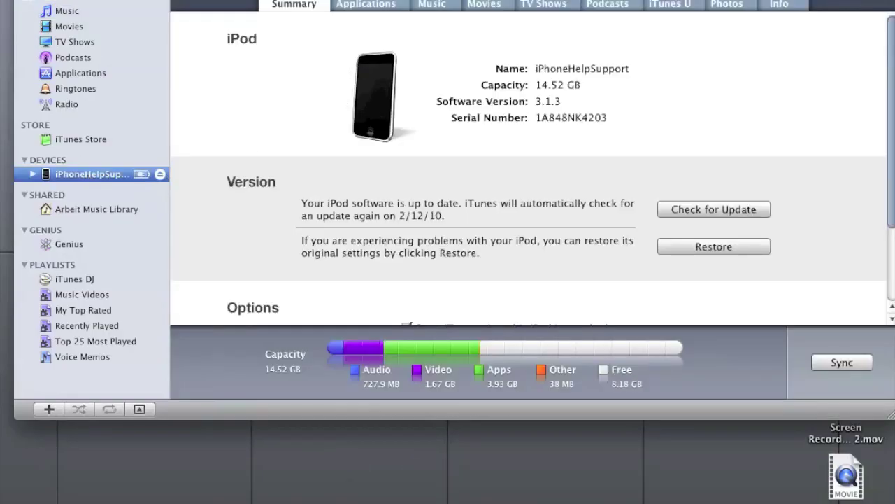
pyautogui.moveTo(436, 0); pyautogui.dragTo(423, 0)
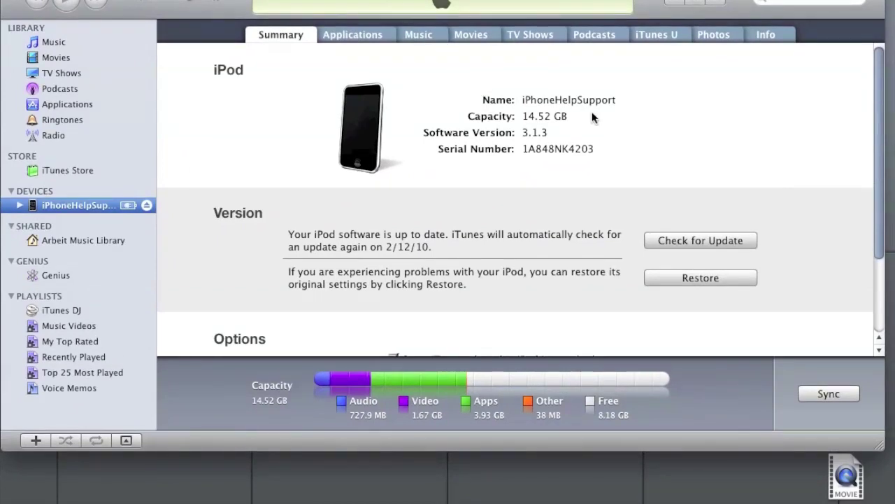
pyautogui.keyDown('alt'); pyautogui.click(687, 280); pyautogui.keyUp('alt')
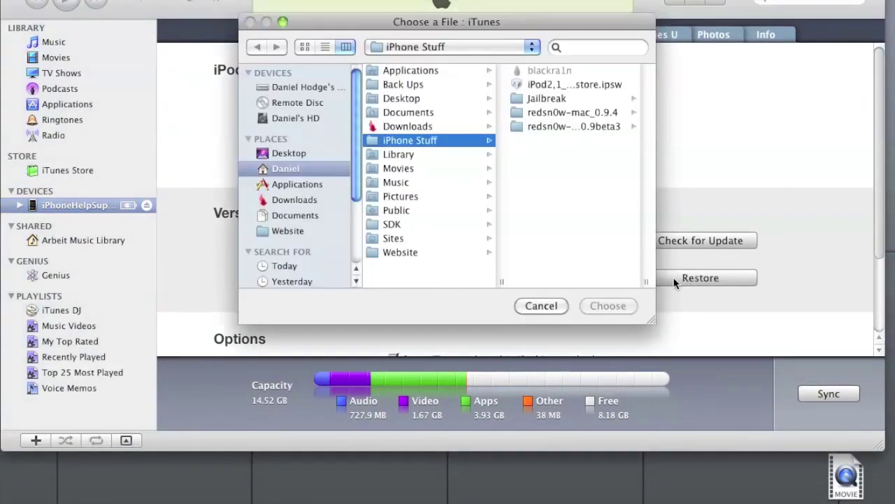
pyautogui.click(277, 190)
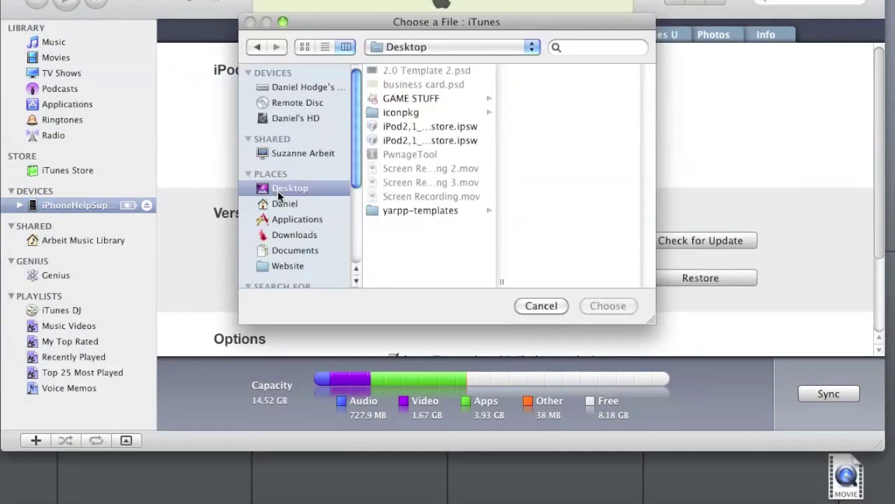
pyautogui.click(417, 140)
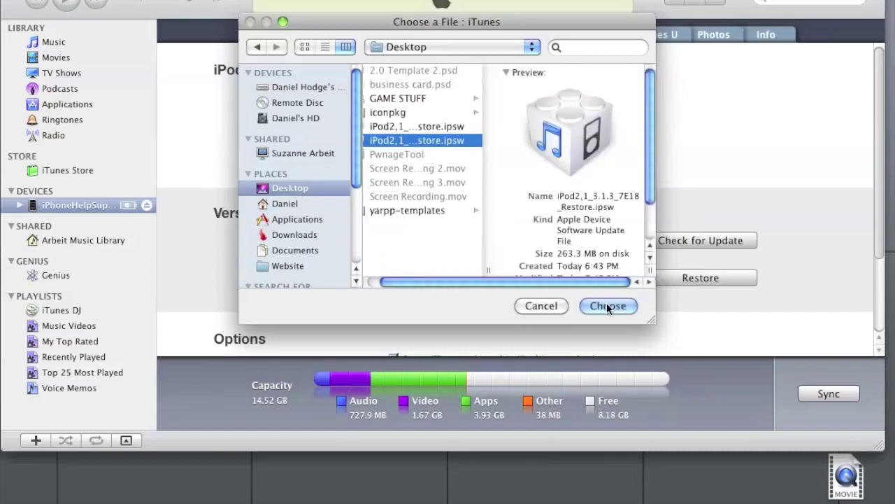
pyautogui.click(539, 308)
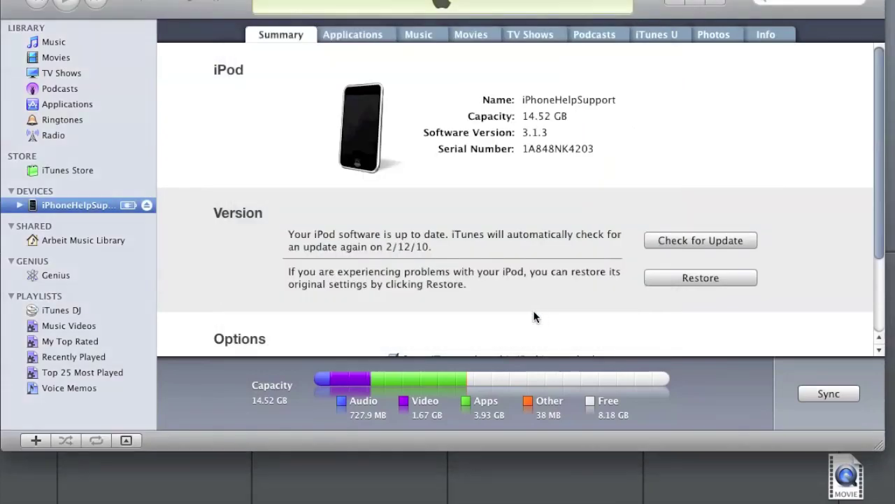